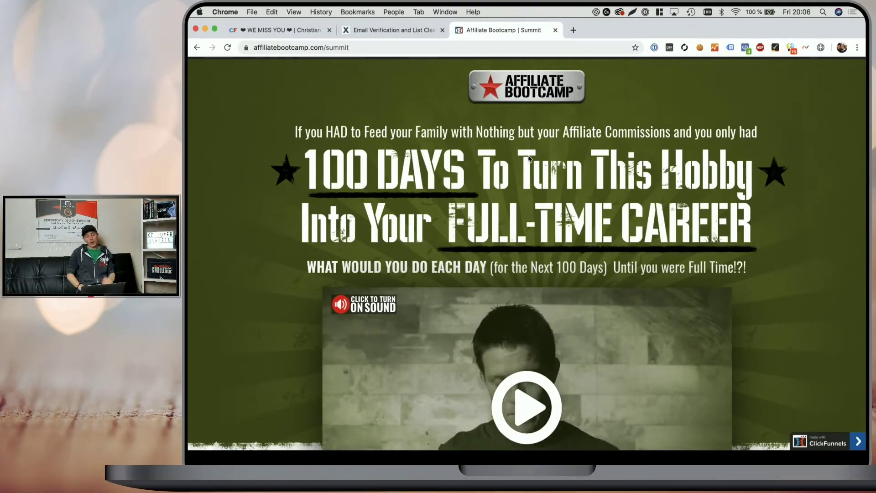
- Submit the Affiliate Bootcamp registration form using an obviously fake email address
{"action": "scroll", "coordinate": [529, 159], "scroll_direction": "down", "scroll_amount": 3}
{"action": "scroll", "coordinate": [527, 159], "scroll_direction": "down", "scroll_amount": 2}
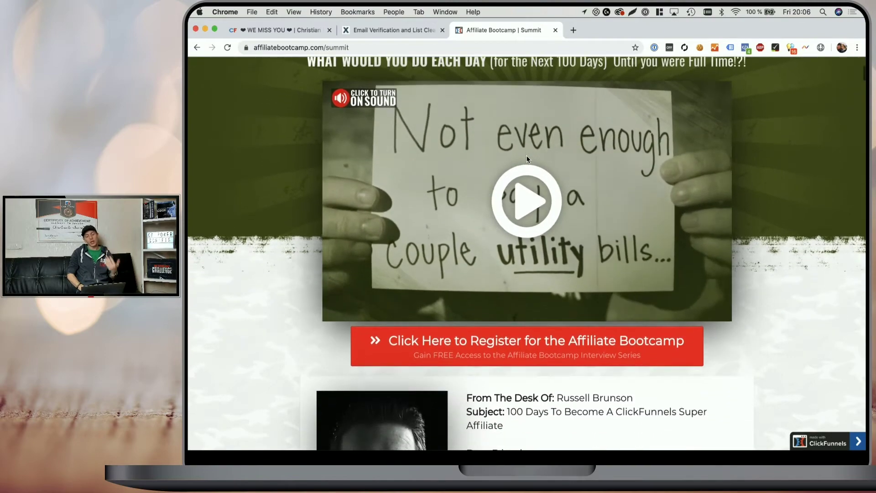
{"action": "left_click", "coordinate": [503, 350]}
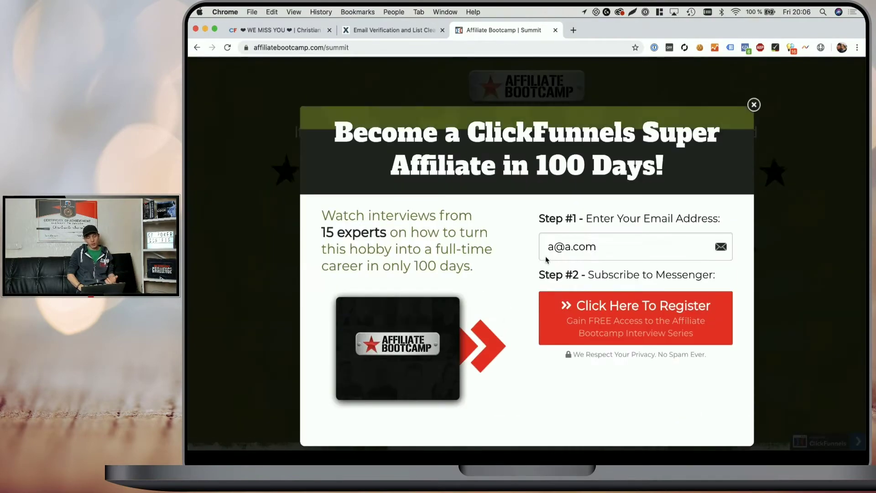
{"action": "left_click", "coordinate": [600, 246]}
{"action": "left_click", "coordinate": [529, 237]}
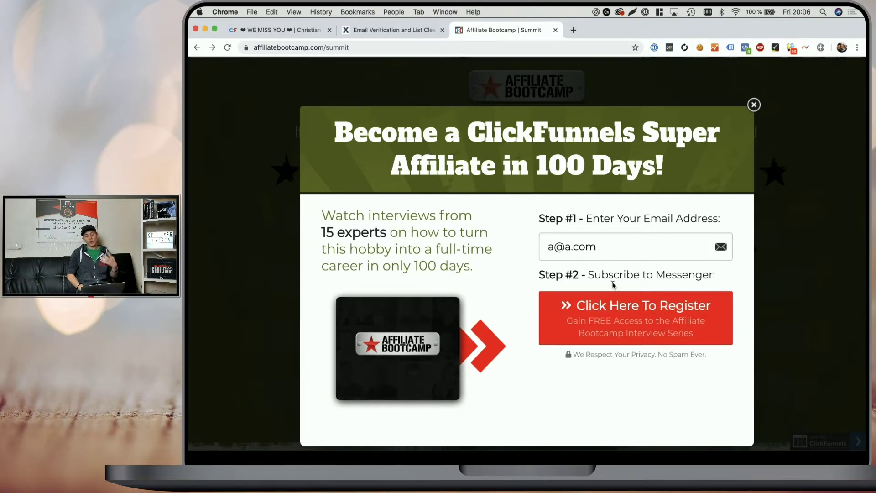
{"action": "left_click", "coordinate": [609, 317]}
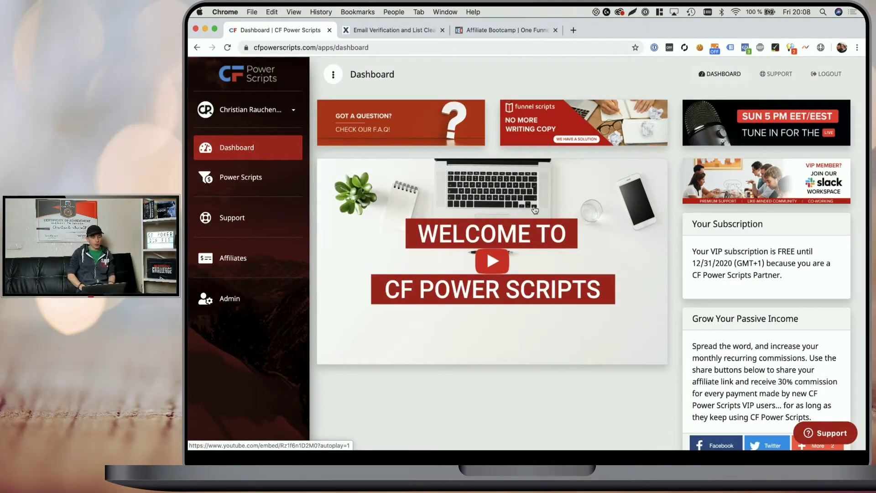
- Open the Power Scripts Development funnel and delete the Xverify script from its Optin step
{"action": "left_click", "coordinate": [242, 179]}
{"action": "scroll", "coordinate": [388, 187], "scroll_direction": "down", "scroll_amount": 2}
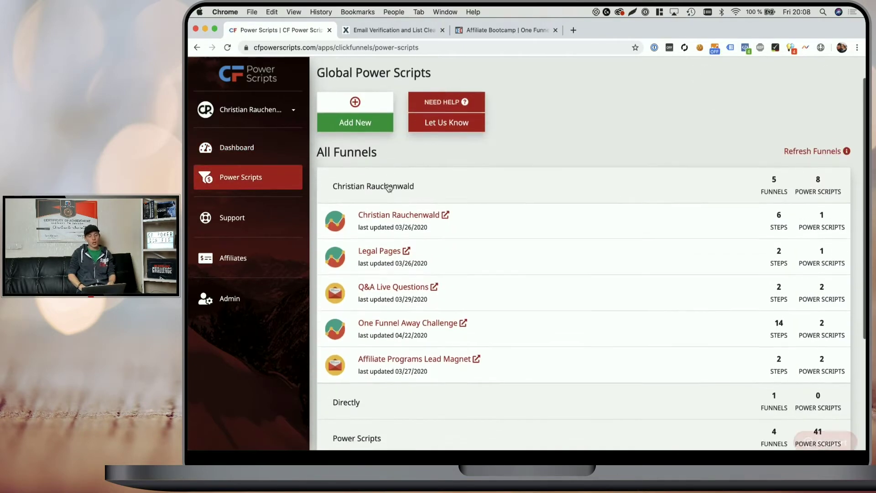
{"action": "scroll", "coordinate": [389, 187], "scroll_direction": "down", "scroll_amount": 1}
{"action": "left_click", "coordinate": [348, 383]}
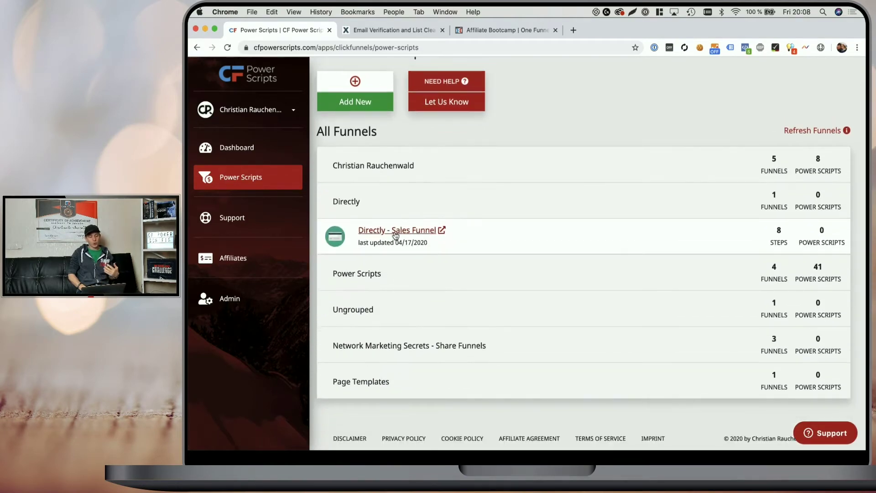
{"action": "left_click", "coordinate": [395, 264]}
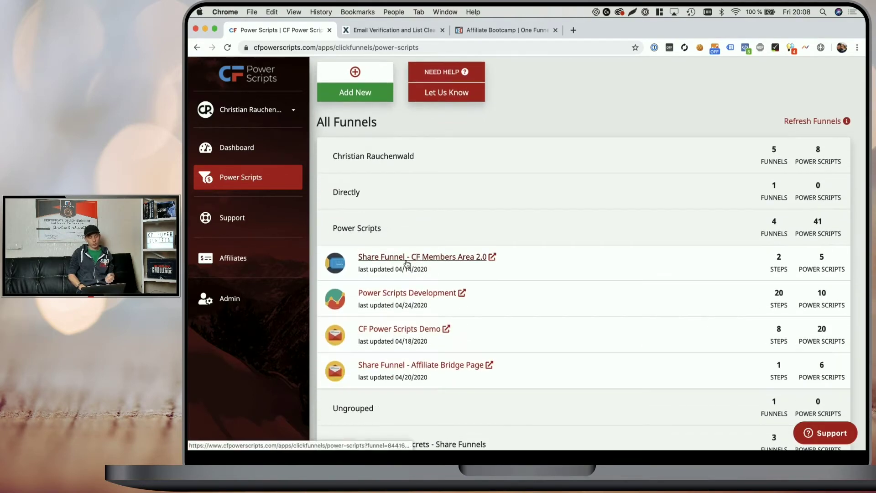
{"action": "left_click", "coordinate": [400, 299]}
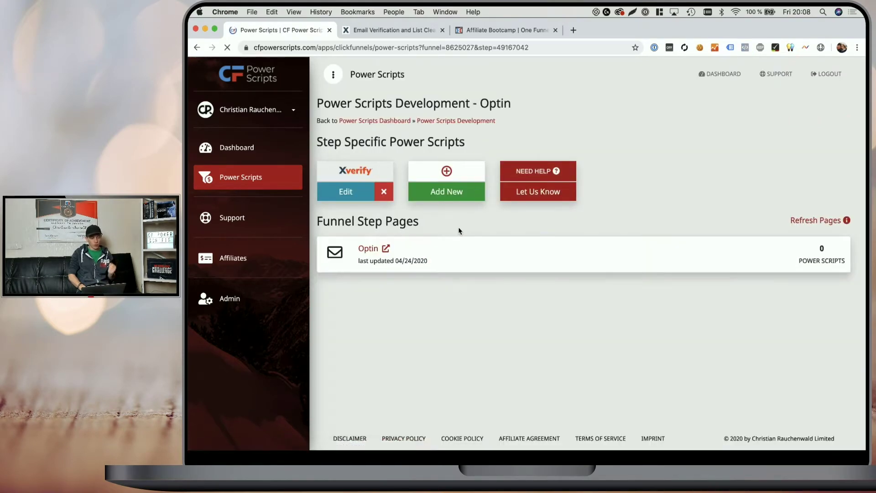
{"action": "left_click", "coordinate": [384, 194]}
{"action": "left_click", "coordinate": [556, 158]}
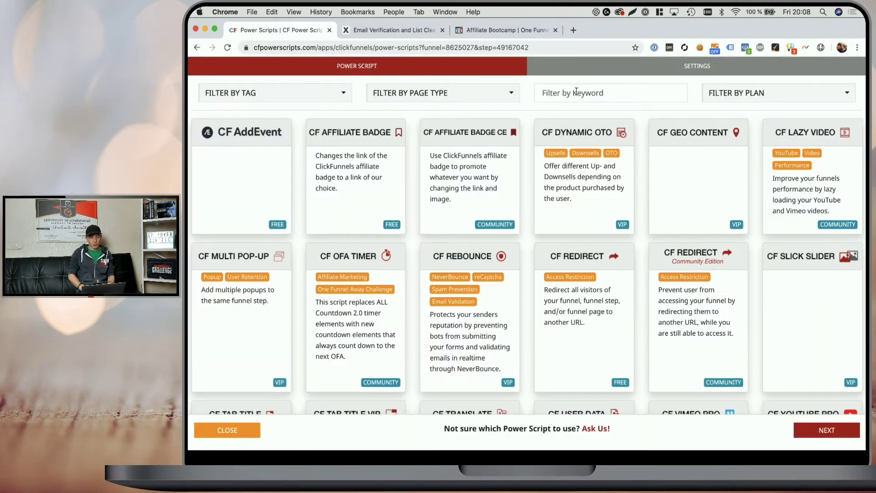
- Pick Xverify as the new Power Script, then bring up the Xverify website
{"action": "left_click", "coordinate": [572, 93]}
{"action": "type", "text": "xv"}
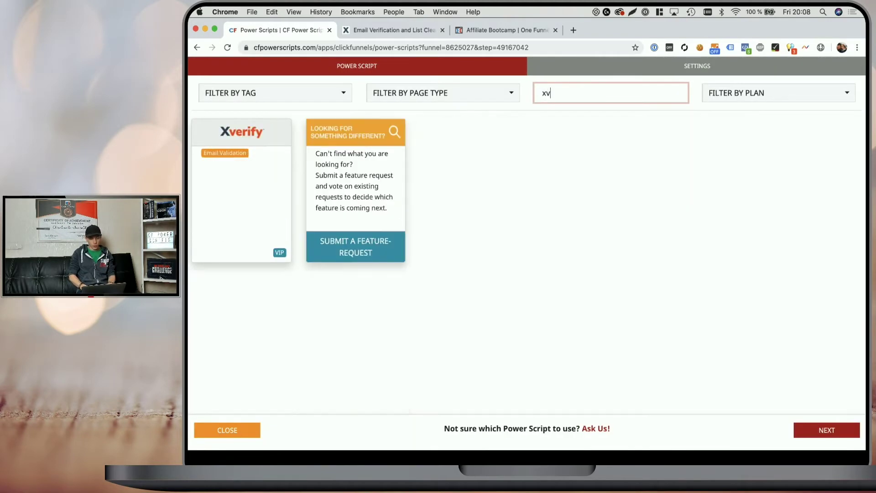
{"action": "left_click", "coordinate": [251, 195]}
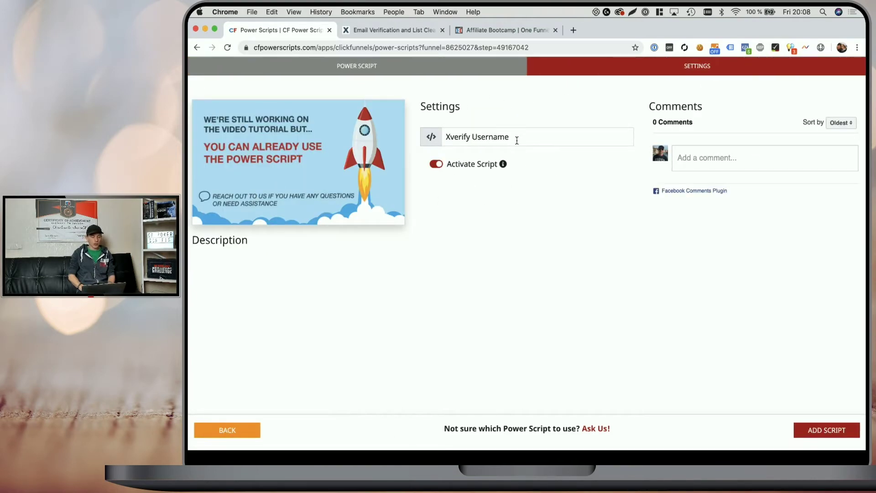
{"action": "left_click", "coordinate": [405, 31]}
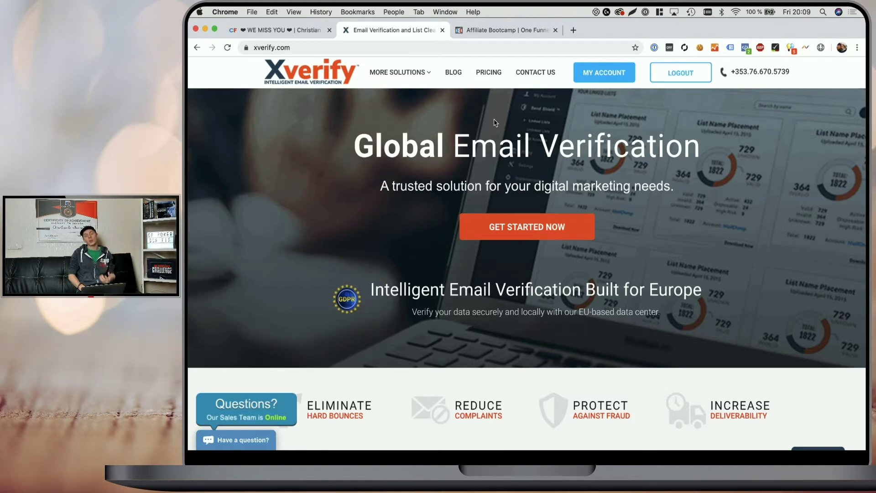
- Check that app.clickfunnels.com is listed among the Xverify account's trusted domains
{"action": "left_click", "coordinate": [600, 72]}
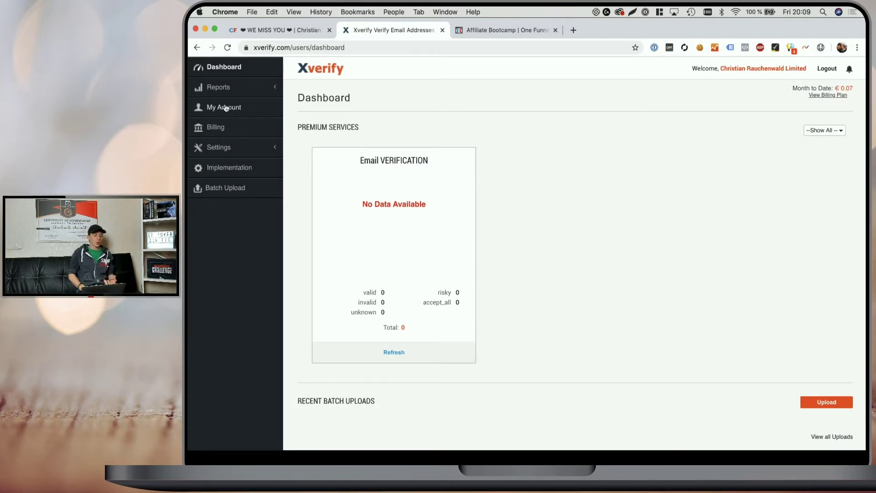
{"action": "left_click", "coordinate": [220, 109]}
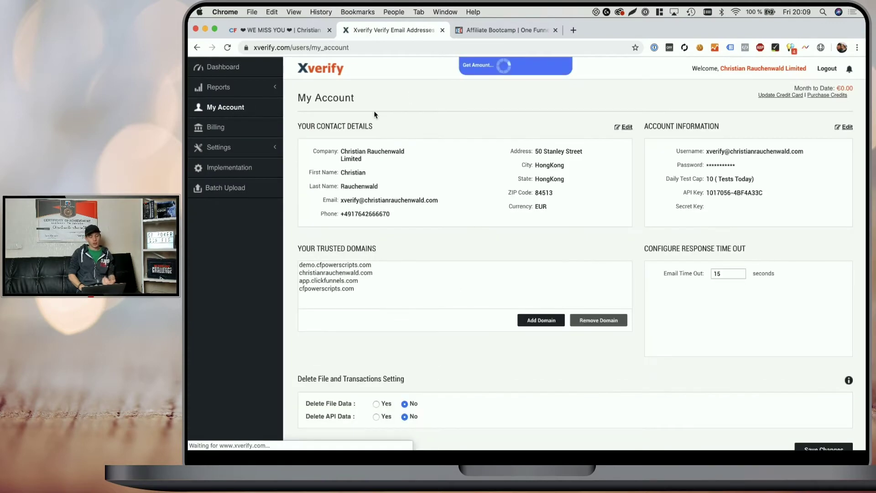
{"action": "scroll", "coordinate": [374, 115], "scroll_direction": "down", "scroll_amount": 1}
{"action": "scroll", "coordinate": [374, 119], "scroll_direction": "down", "scroll_amount": 1}
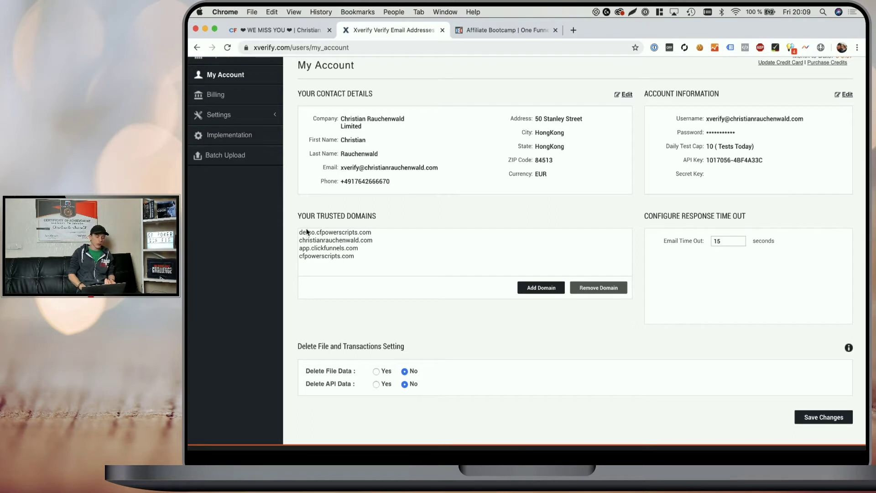
{"action": "left_click", "coordinate": [528, 288]}
{"action": "left_click", "coordinate": [425, 290]}
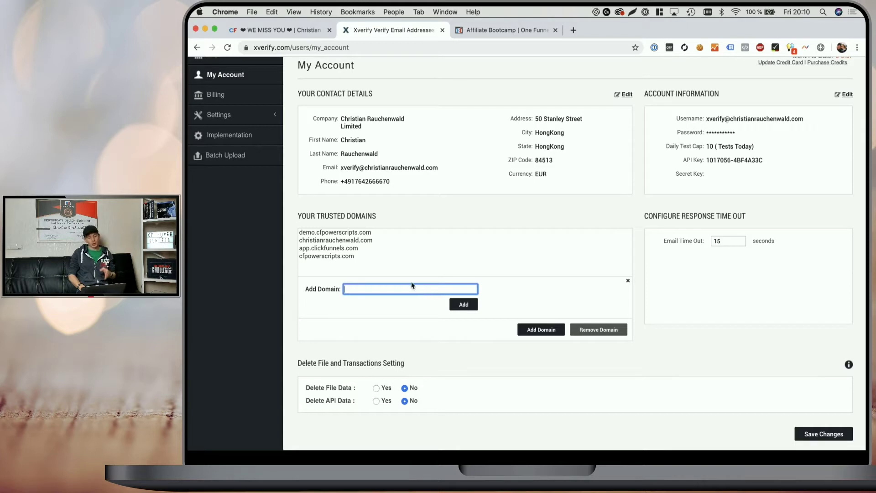
{"action": "left_click", "coordinate": [342, 250]}
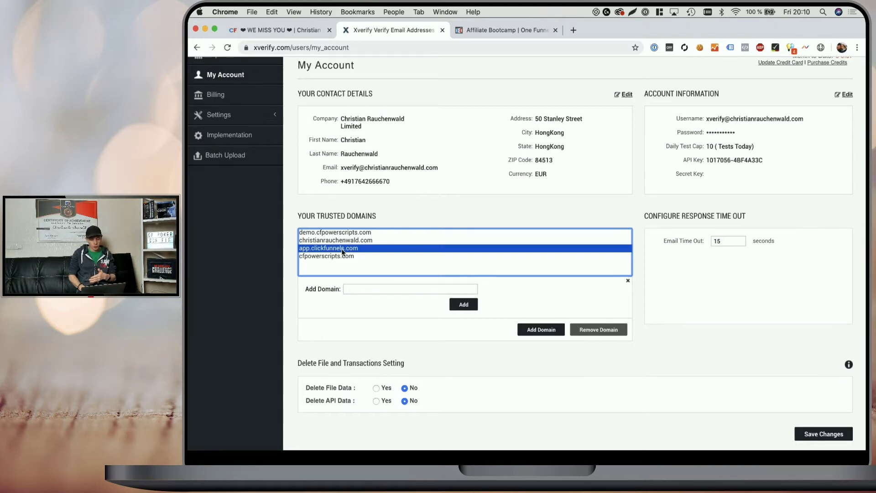
- Go to Xverify's Settings > Email verification page
{"action": "scroll", "coordinate": [342, 251], "scroll_direction": "up", "scroll_amount": 2}
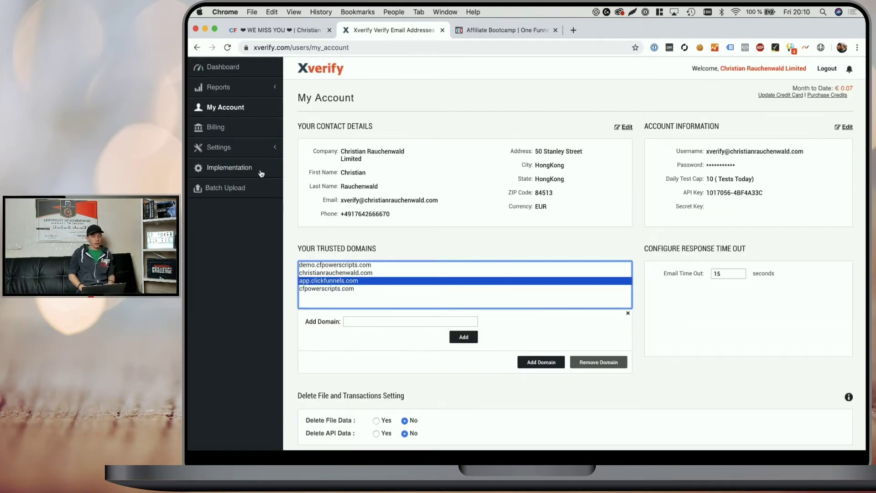
{"action": "left_click", "coordinate": [232, 150]}
{"action": "left_click", "coordinate": [235, 167]}
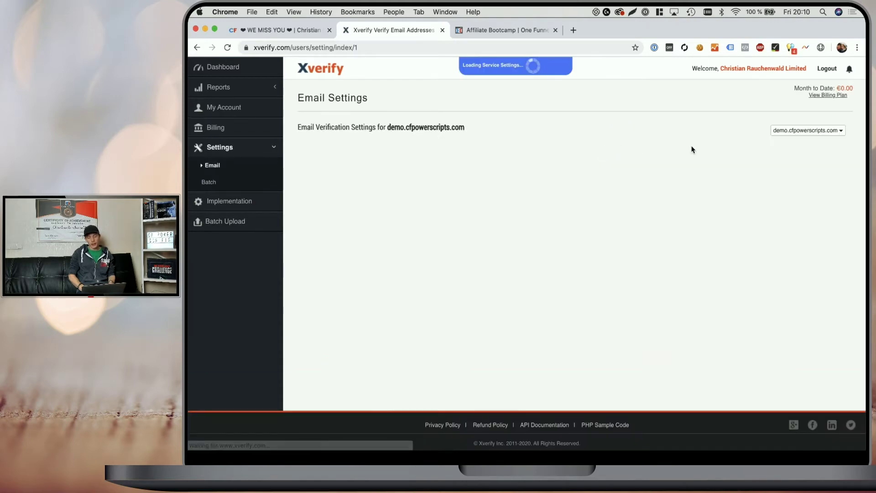
- Switch the Email Settings domain selector to demo.cfpowerscripts.com
{"action": "left_click", "coordinate": [777, 134]}
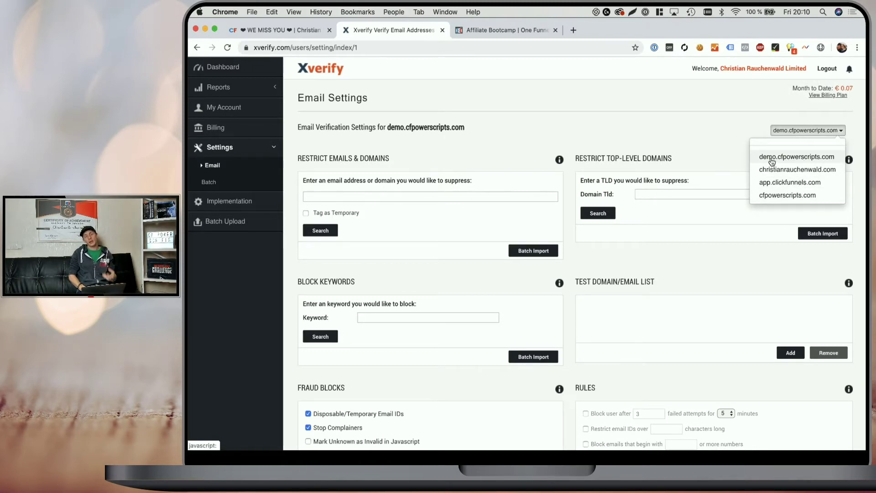
{"action": "left_click", "coordinate": [768, 183]}
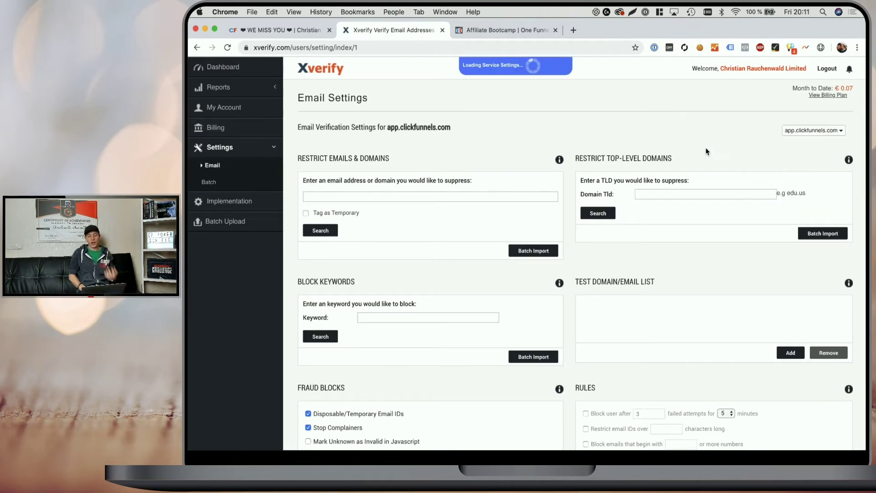
{"action": "scroll", "coordinate": [707, 151], "scroll_direction": "down", "scroll_amount": 1}
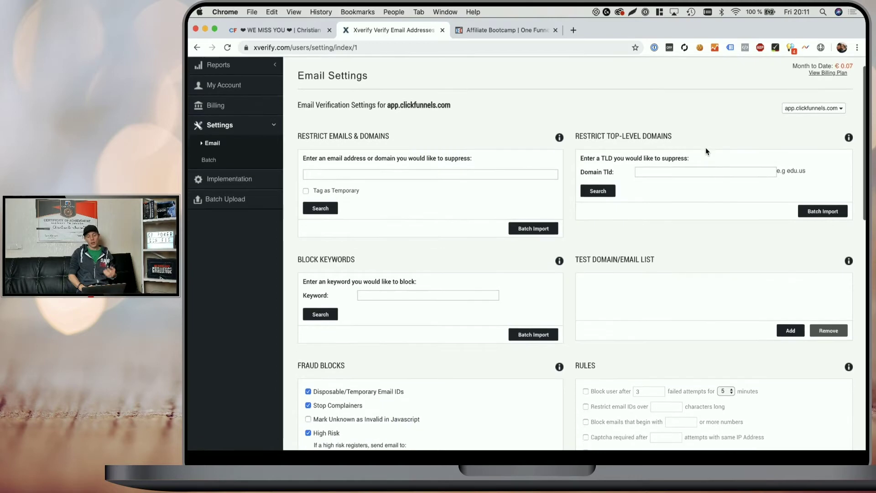
{"action": "scroll", "coordinate": [705, 152], "scroll_direction": "up", "scroll_amount": 1}
{"action": "left_click", "coordinate": [803, 122]}
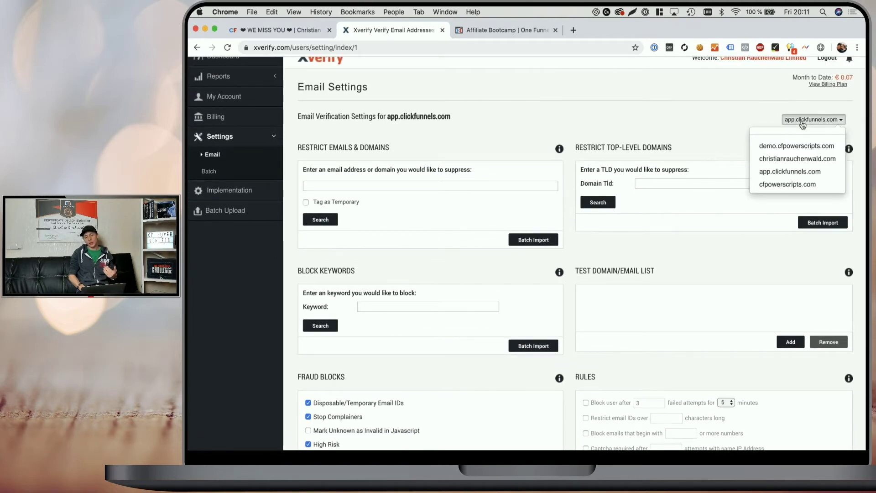
{"action": "left_click", "coordinate": [783, 147]}
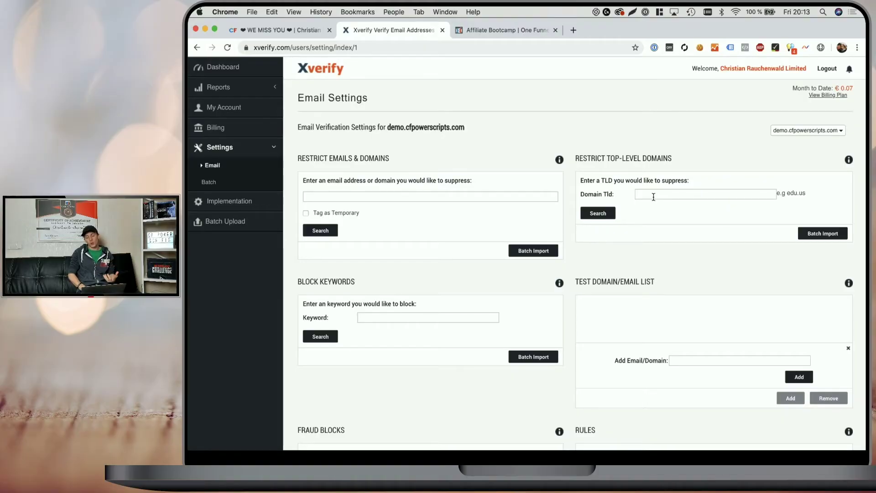
- Add gmail.com as a top-level domain to suppress
{"action": "left_click", "coordinate": [654, 197]}
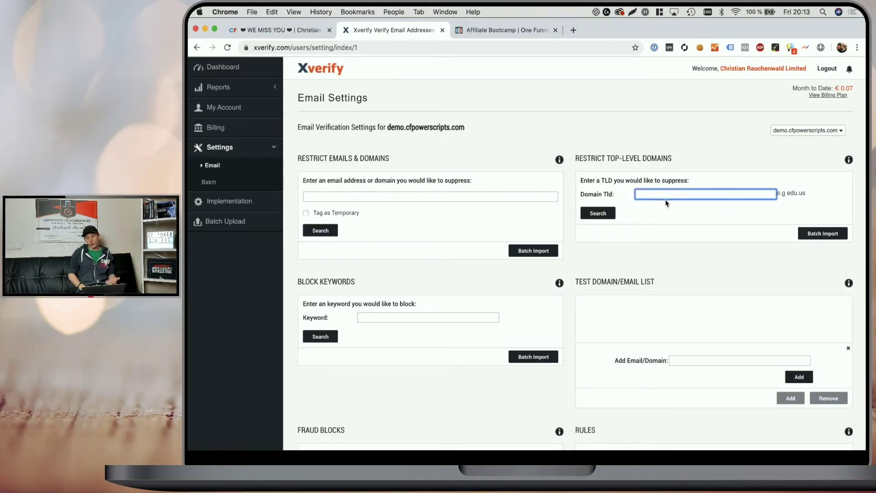
{"action": "type", "text": "gmal."}
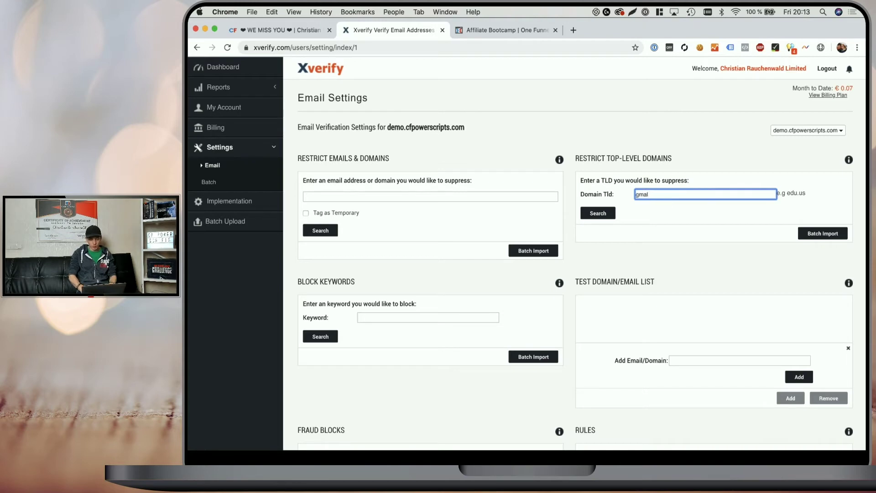
{"action": "key", "text": "BackSpace"}
{"action": "type", "text": "il.com"}
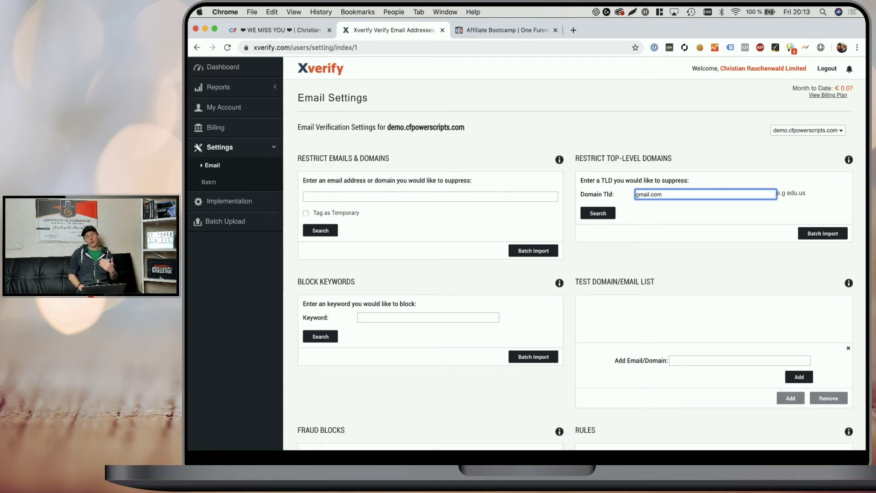
{"action": "key", "text": "Return"}
- Review the Fraud Blocks and Custom Messages settings further down the page
{"action": "left_click", "coordinate": [429, 319]}
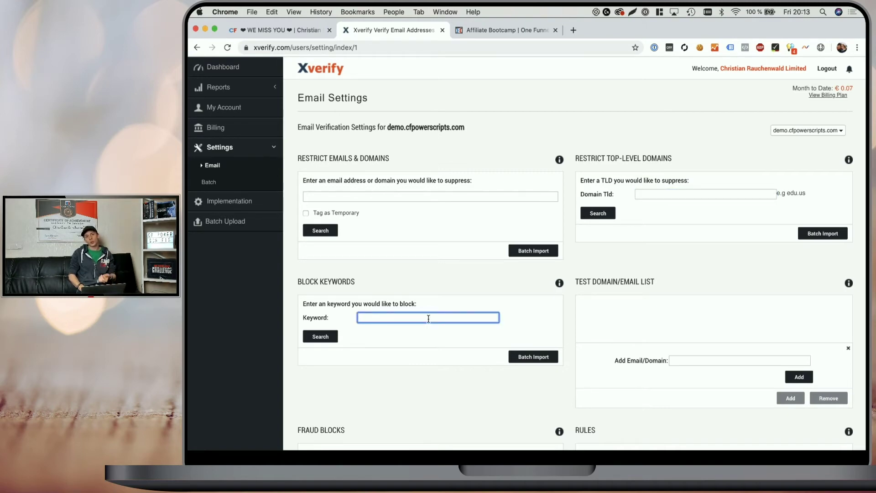
{"action": "scroll", "coordinate": [429, 318], "scroll_direction": "down", "scroll_amount": 5}
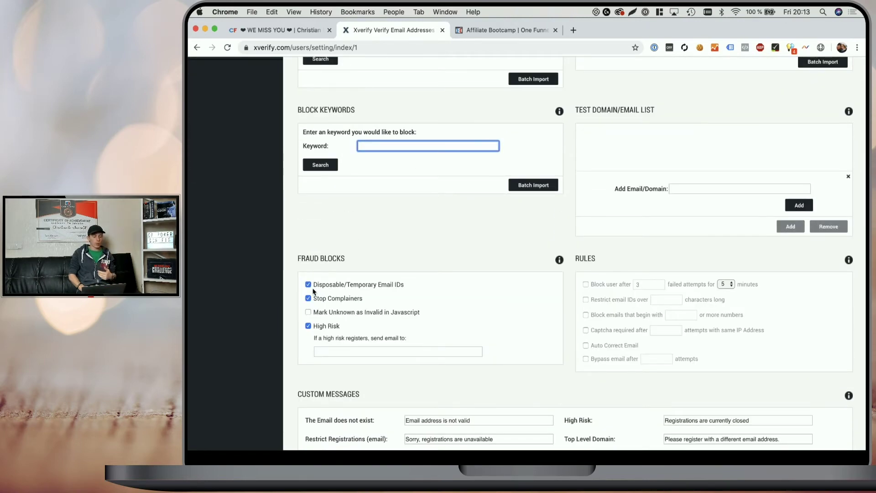
{"action": "scroll", "coordinate": [312, 286], "scroll_direction": "down", "scroll_amount": 1}
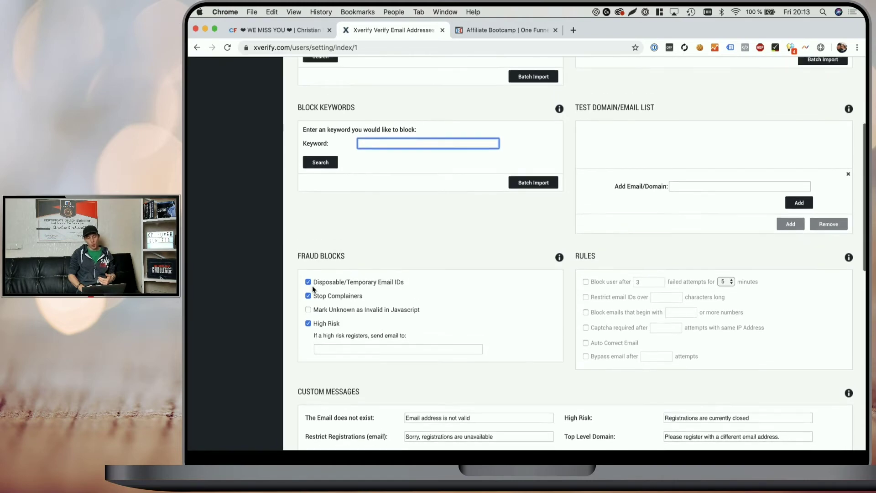
{"action": "scroll", "coordinate": [465, 324], "scroll_direction": "down", "scroll_amount": 4}
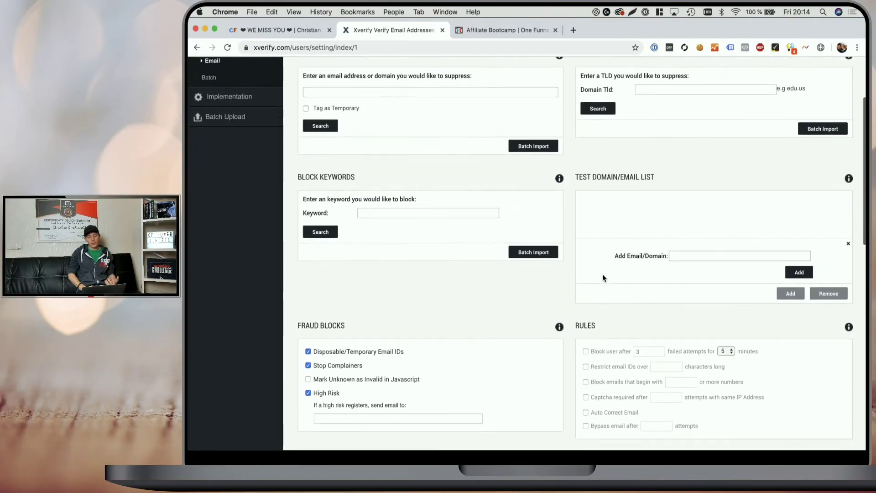
{"action": "scroll", "coordinate": [603, 278], "scroll_direction": "up", "scroll_amount": 1}
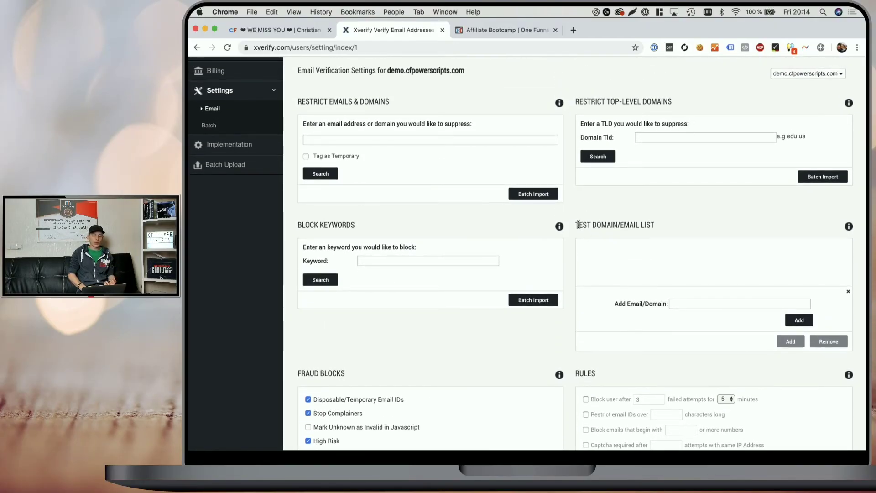
- Add the owner's personal domain to the Test Domain/Email List
{"action": "left_click", "coordinate": [683, 303]}
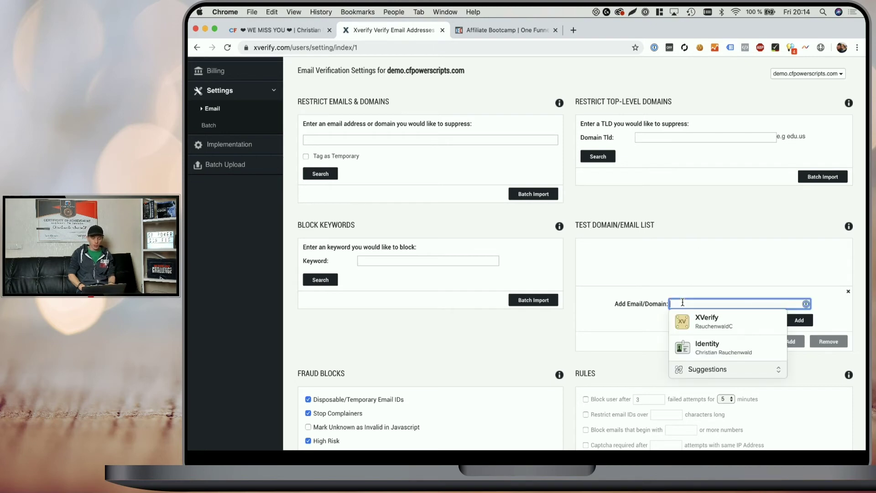
{"action": "type", "text": "christt"}
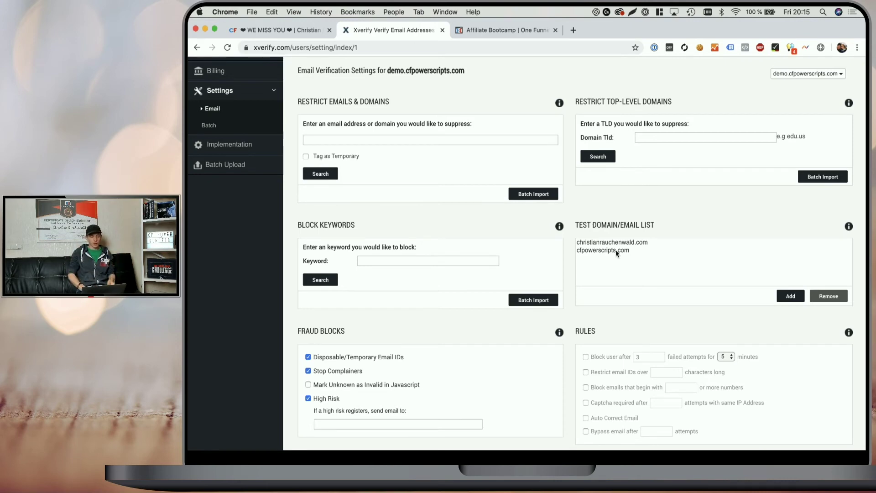
{"action": "scroll", "coordinate": [410, 115], "scroll_direction": "up", "scroll_amount": 2}
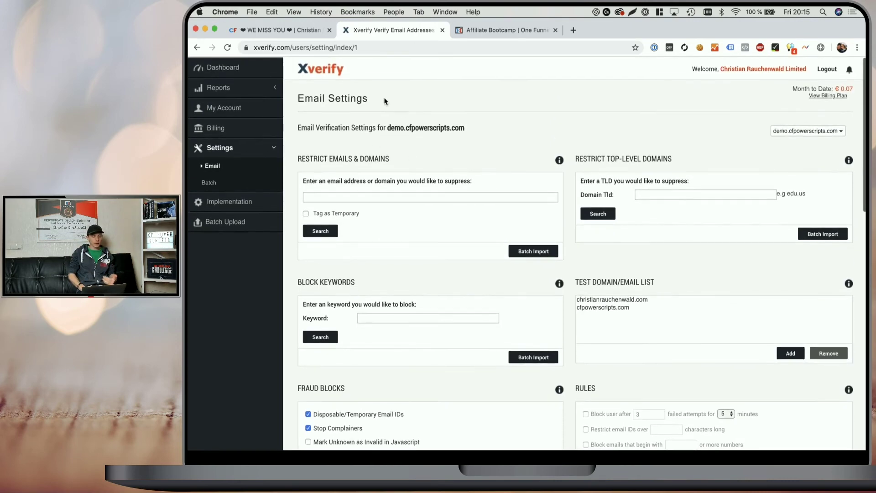
- Add the Xverify script with the account username to the Optin step and open its live page
{"action": "left_click", "coordinate": [293, 29]}
{"action": "left_click", "coordinate": [519, 139]}
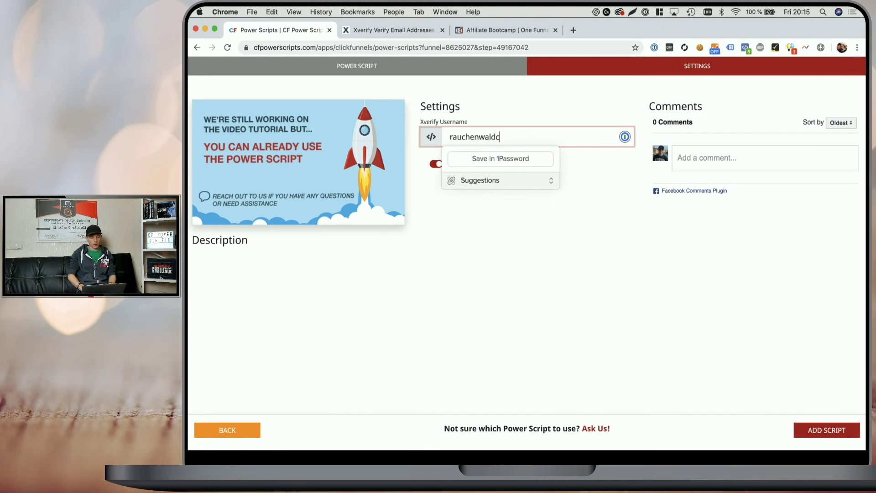
{"action": "left_click", "coordinate": [607, 197]}
{"action": "left_click", "coordinate": [818, 429]}
{"action": "left_click", "coordinate": [387, 249]}
{"action": "left_click", "coordinate": [517, 303]}
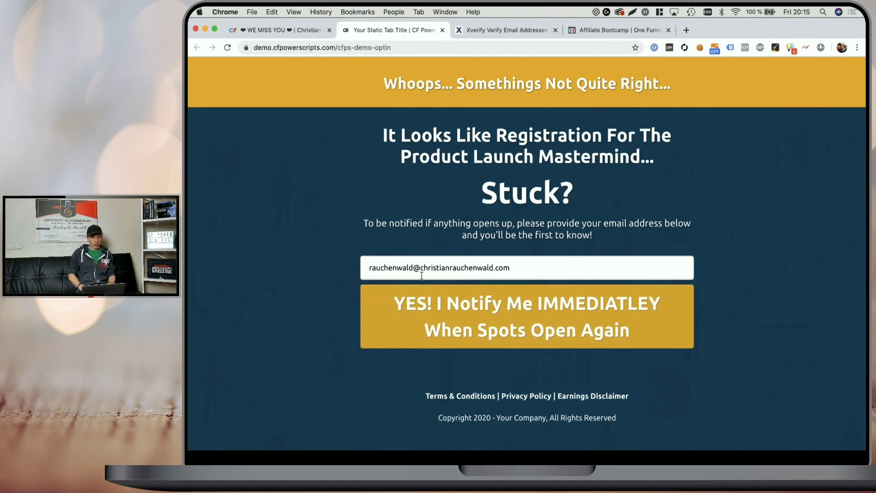
- Misspell the email domain on the opt-in form to get Xverify's not-valid error
{"action": "left_click", "coordinate": [489, 268]}
{"action": "key", "text": "BackSpace"}
{"action": "left_click", "coordinate": [431, 205]}
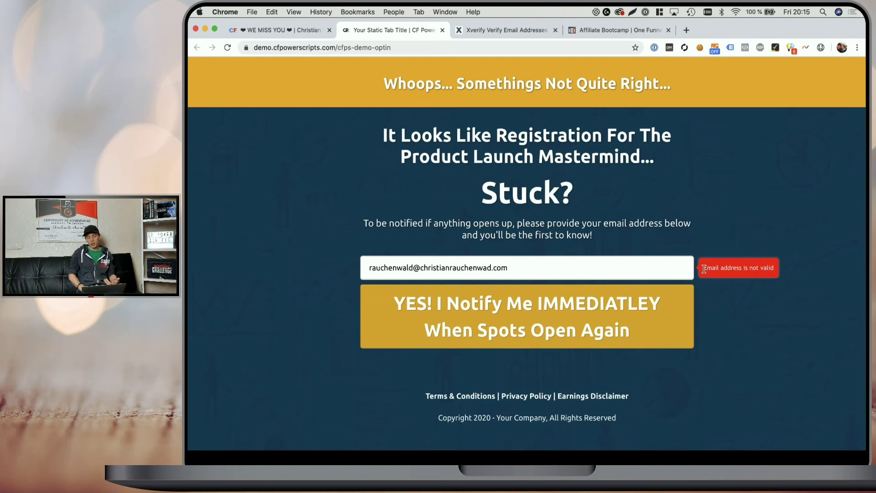
- Restore the correct email address and submit the opt-in form
{"action": "left_click", "coordinate": [487, 268]}
{"action": "left_click", "coordinate": [556, 290]}
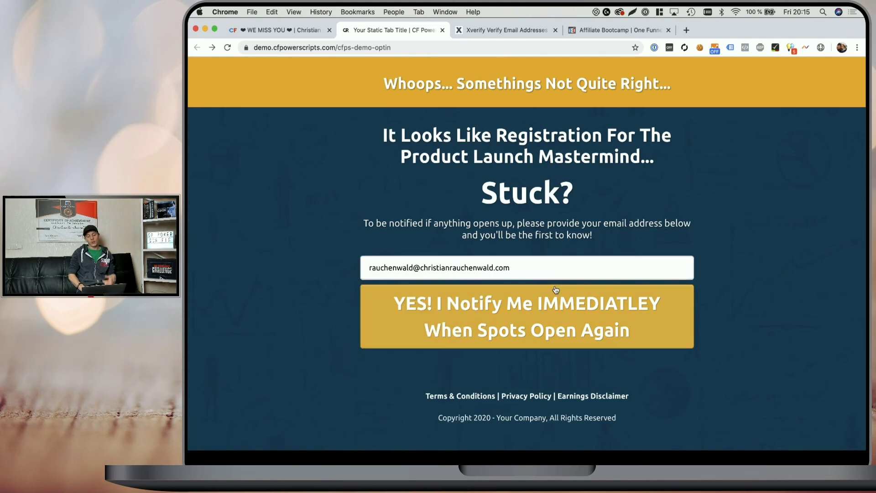
{"action": "left_click", "coordinate": [537, 313]}
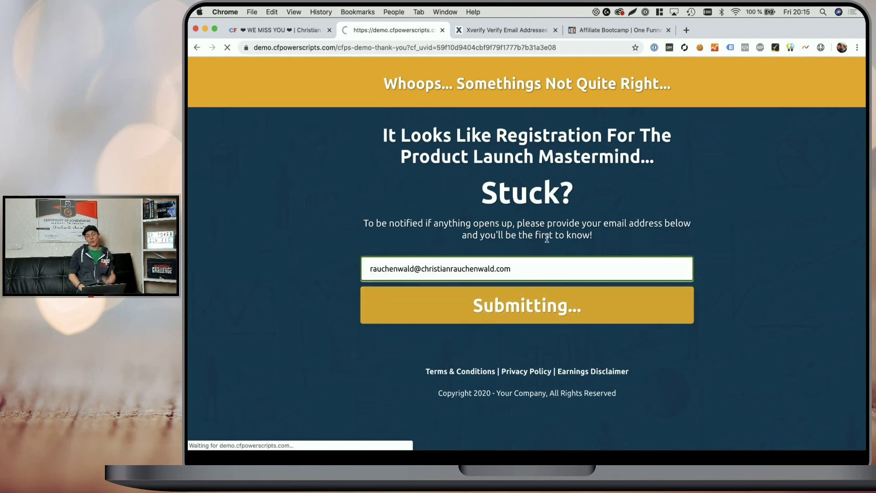